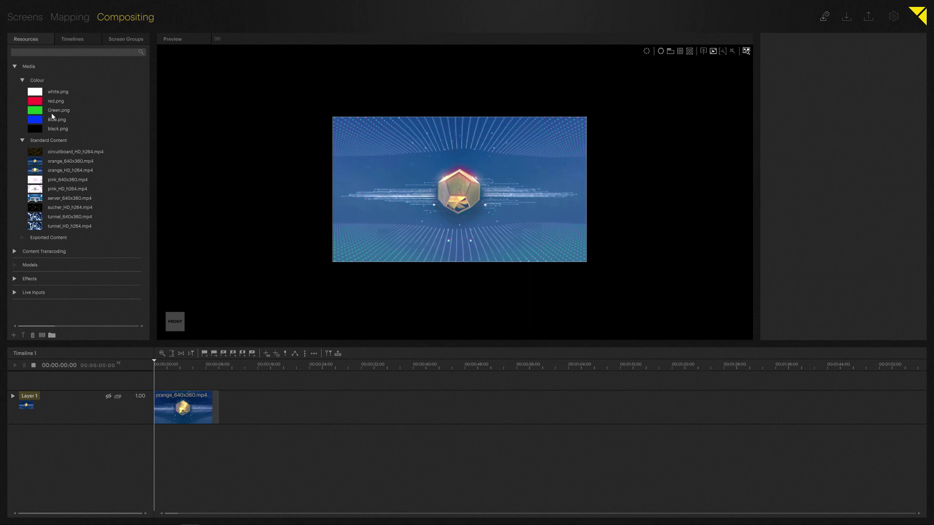
- Drop black.png onto a new Layer 2 above the orange video and create an 'Unnamed Text' resource
{"action": "left_click_drag", "start_coordinate": [56, 129], "coordinate": [192, 393]}
{"action": "left_click", "coordinate": [173, 399]}
{"action": "left_click", "coordinate": [165, 365]}
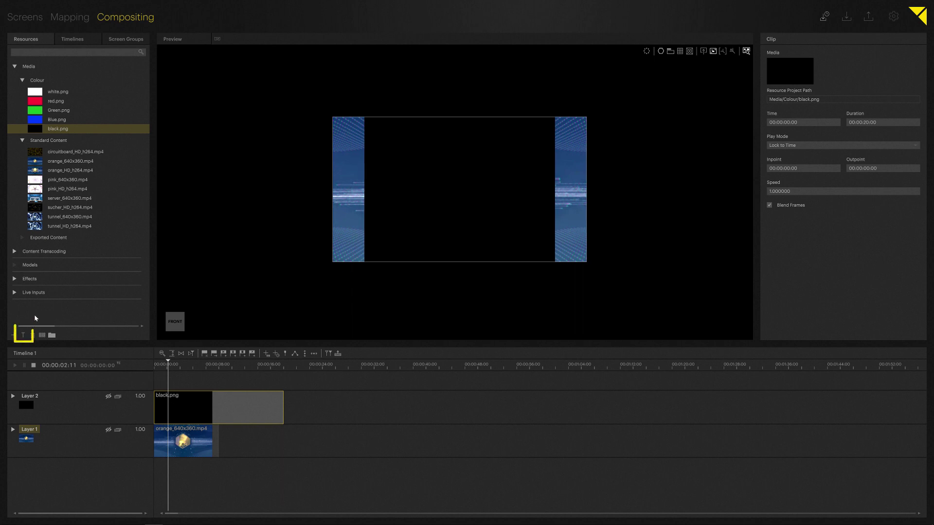
{"action": "left_click", "coordinate": [23, 335]}
{"action": "left_click", "coordinate": [57, 141]}
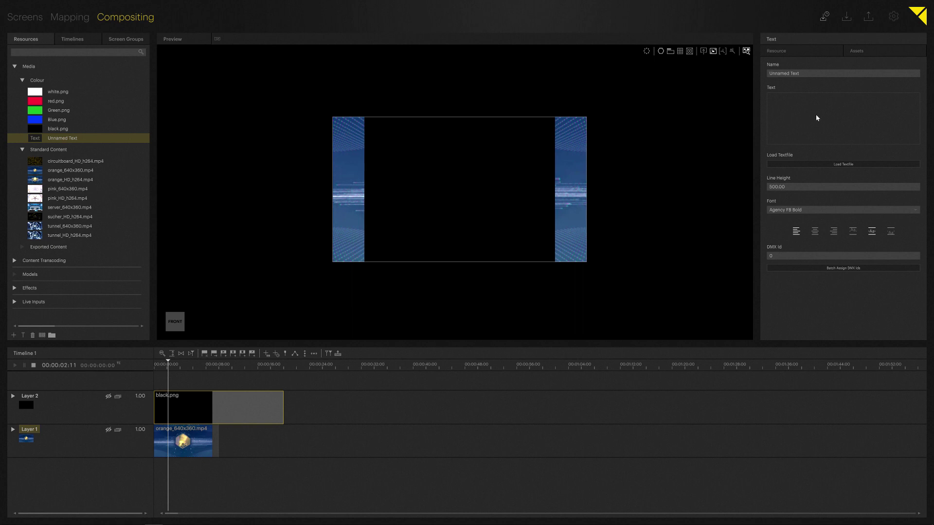
- Rename the new text resource to 'Text 1'
{"action": "double_click", "coordinate": [806, 72]}
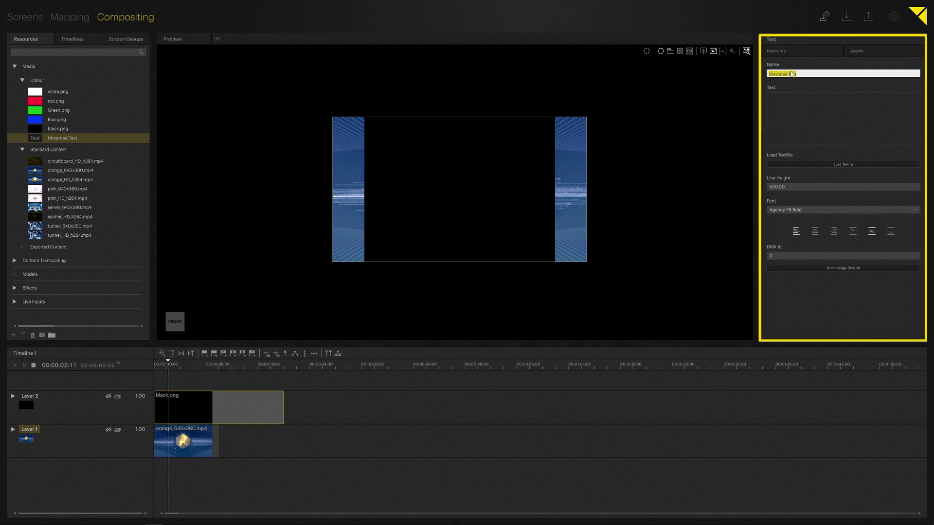
{"action": "type", "text": "Text 1"}
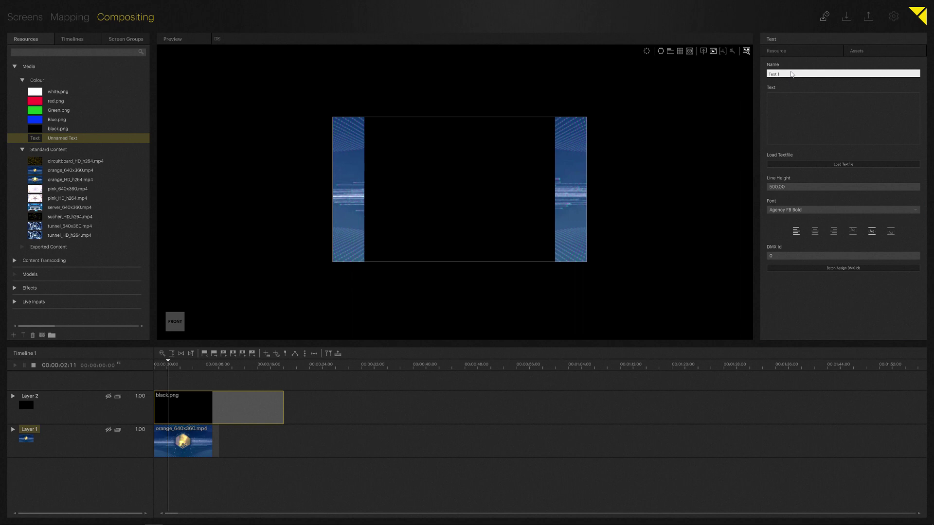
{"action": "key", "text": "Tab"}
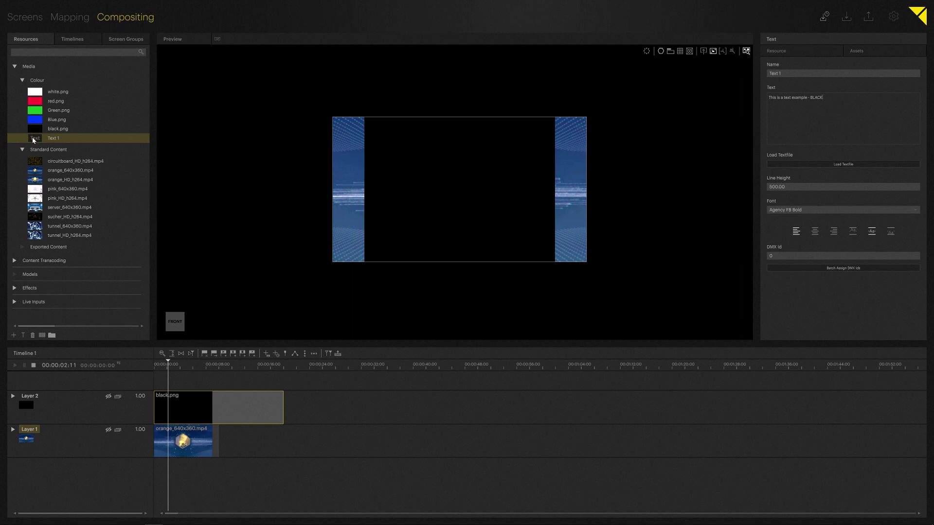
- Apply Text 1 to Layer 2, set its line height to 250, and move the caption bottom-left
{"action": "left_click_drag", "start_coordinate": [33, 140], "coordinate": [62, 404]}
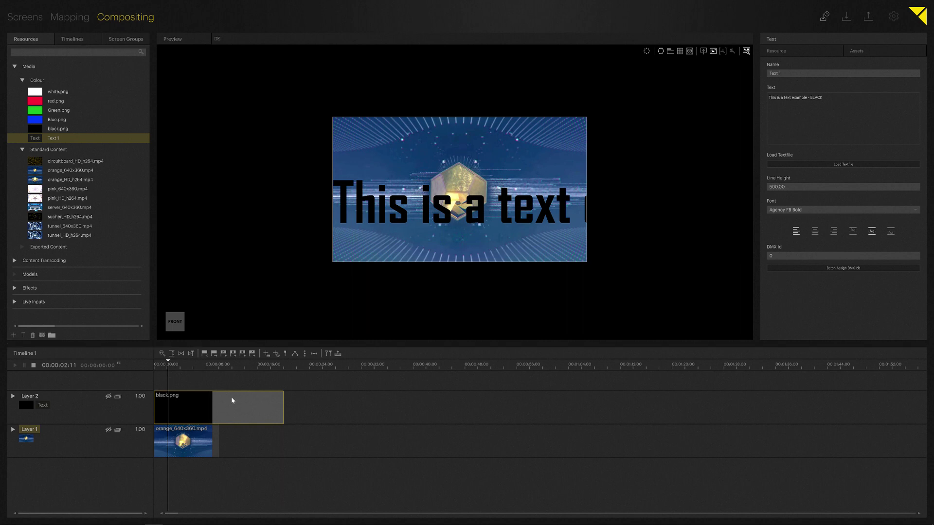
{"action": "left_click", "coordinate": [793, 188]}
{"action": "type", "text": "2"}
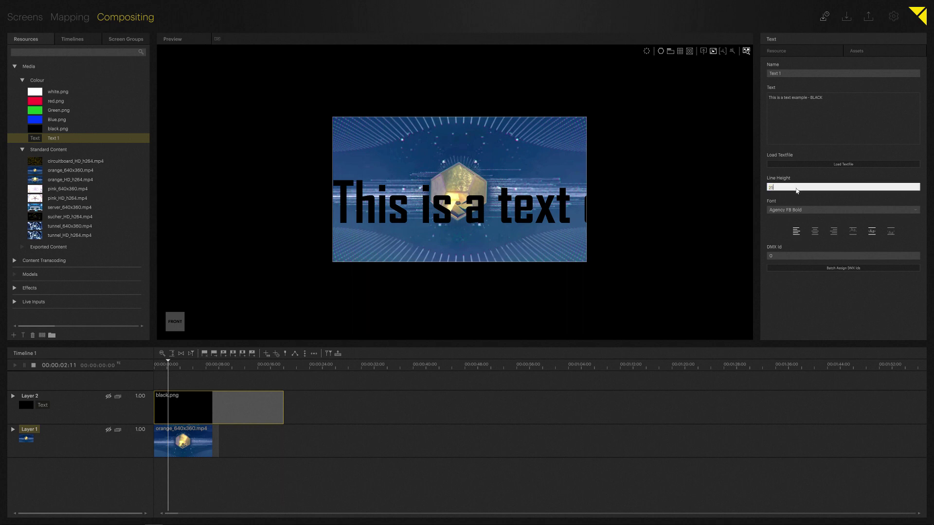
{"action": "type", "text": "50"}
{"action": "key", "text": "Return"}
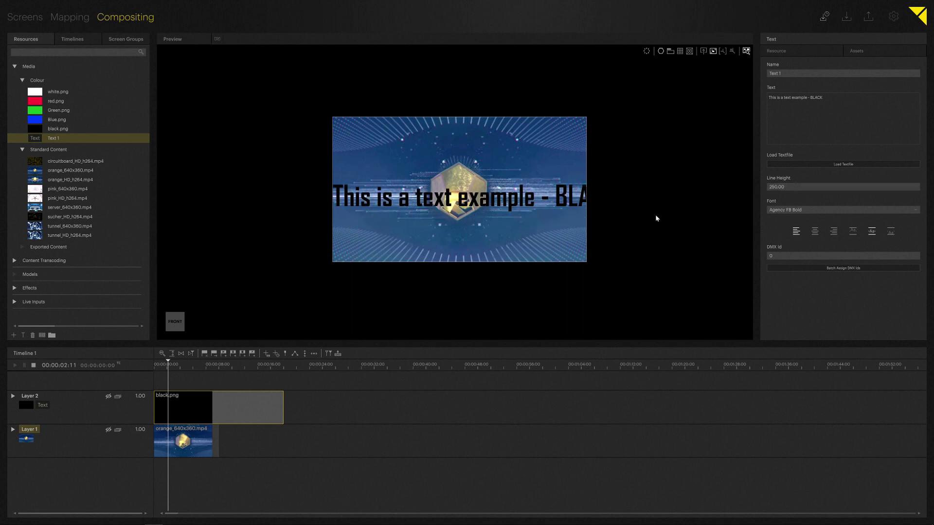
{"action": "left_click", "coordinate": [398, 197]}
{"action": "left_click_drag", "start_coordinate": [335, 184], "coordinate": [379, 251]}
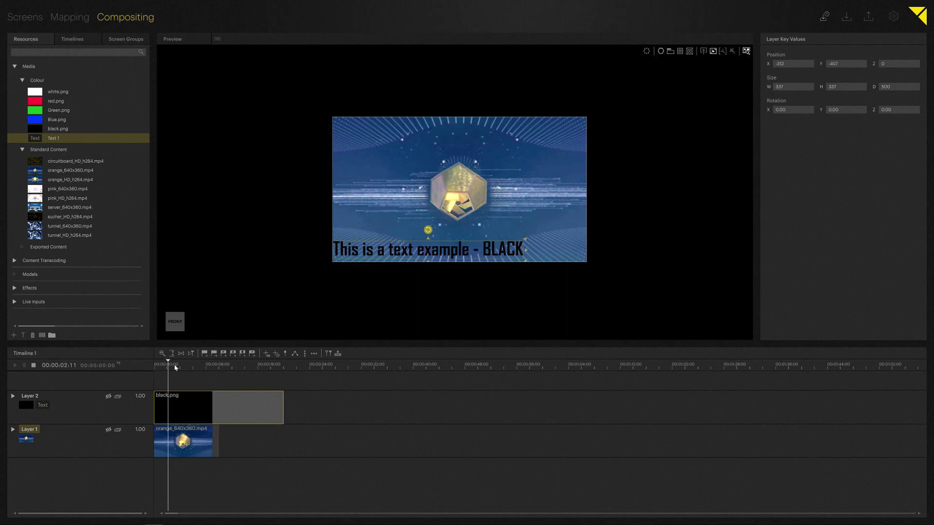
- Extend the orange_640x360 video clip to about 1:14 long
{"action": "key", "text": "space"}
{"action": "left_click", "coordinate": [213, 445]}
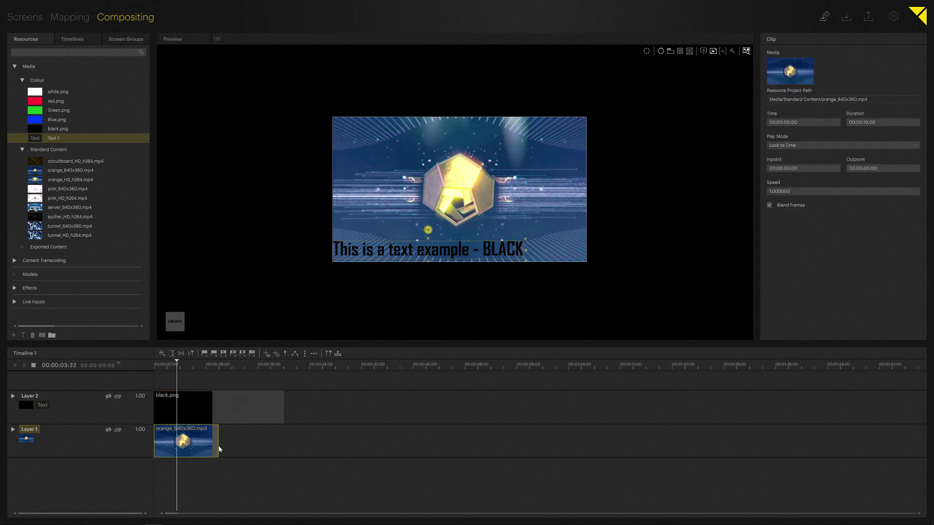
{"action": "left_click_drag", "start_coordinate": [238, 447], "coordinate": [638, 440]}
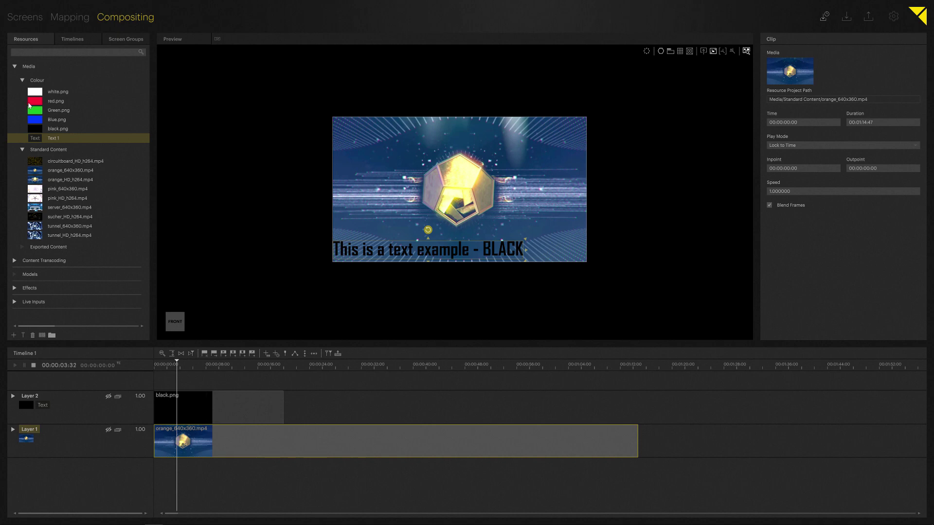
- Add red.png and server_640x360.mp4 clips to Layer 2, play back, and nudge the text position
{"action": "left_click_drag", "start_coordinate": [30, 104], "coordinate": [299, 405]}
{"action": "left_click", "coordinate": [311, 365]}
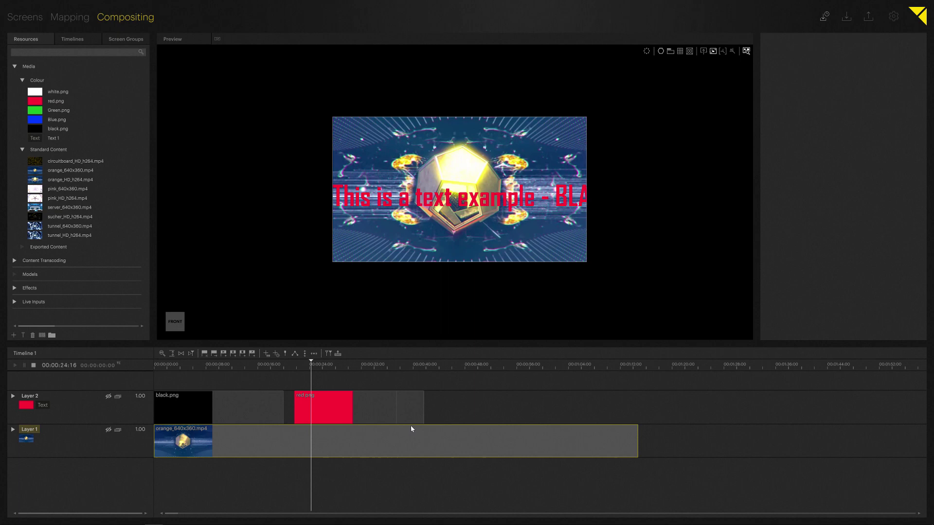
{"action": "left_click_drag", "start_coordinate": [411, 368], "coordinate": [431, 366]}
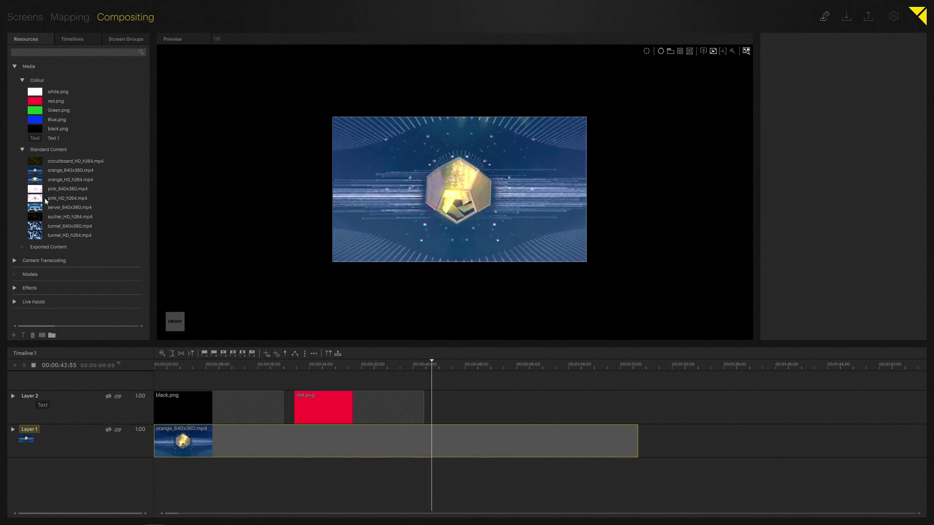
{"action": "left_click_drag", "start_coordinate": [30, 210], "coordinate": [460, 406]}
{"action": "key", "text": "space"}
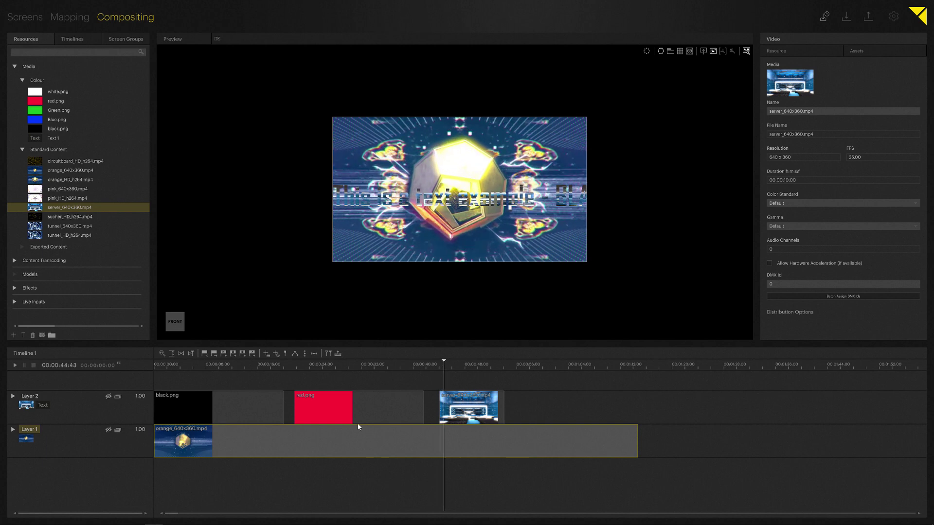
{"action": "left_click_drag", "start_coordinate": [385, 208], "coordinate": [373, 254]}
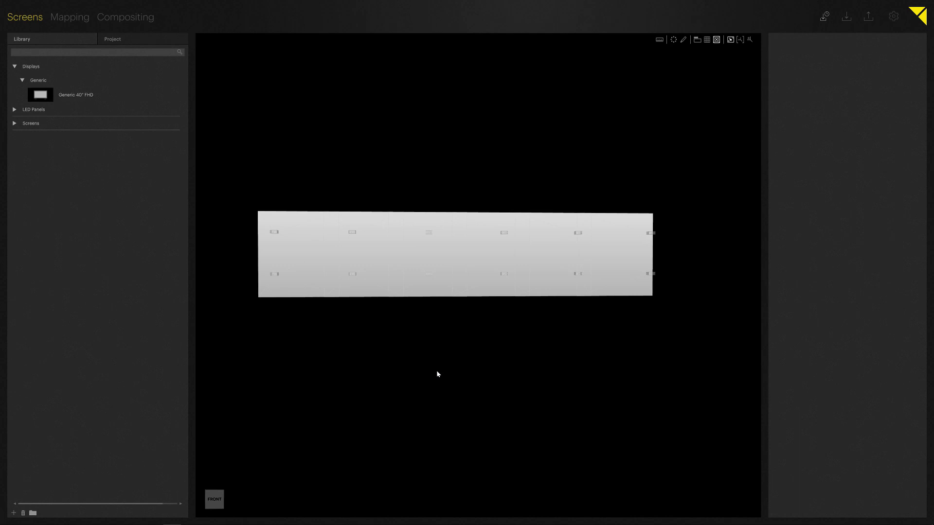
- Change the wall screen's texture setup from Texture per Screen to Texture per Machine
{"action": "left_click", "coordinate": [414, 274]}
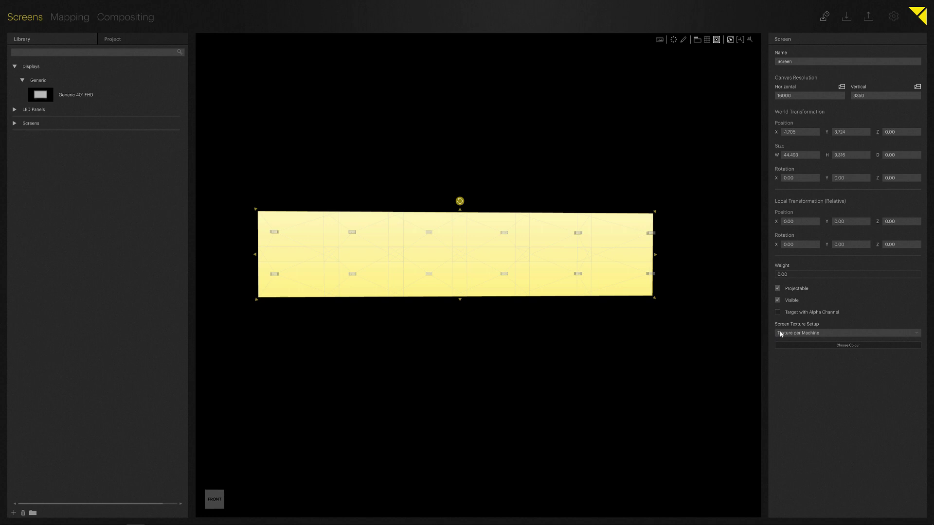
{"action": "left_click", "coordinate": [795, 334]}
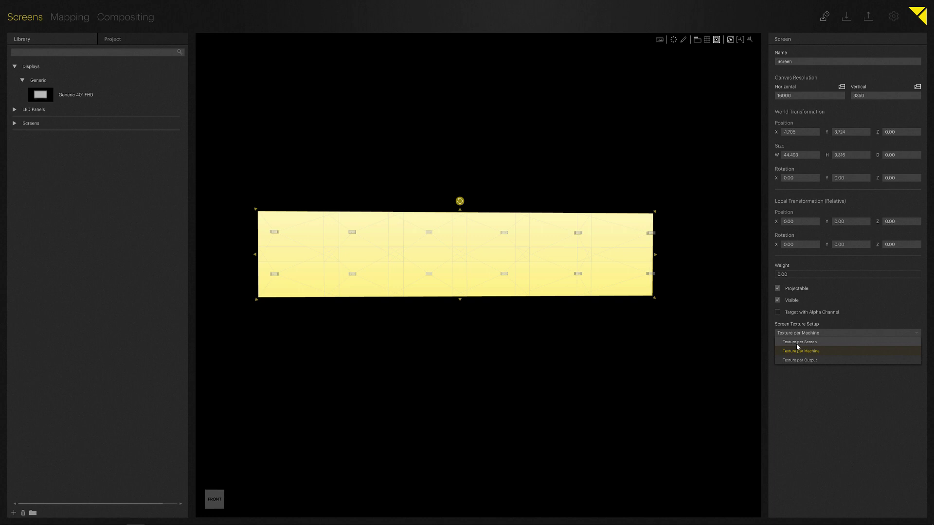
{"action": "left_click", "coordinate": [796, 343]}
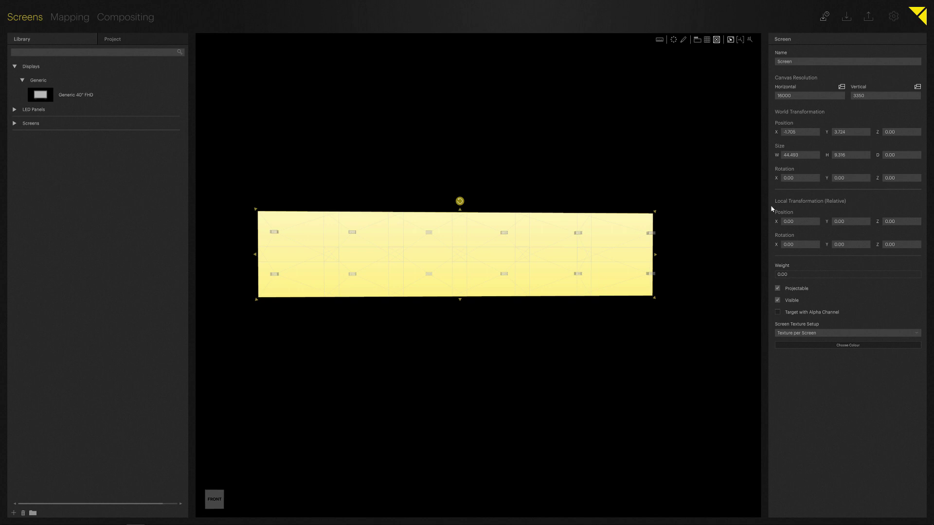
{"action": "left_click", "coordinate": [790, 333]}
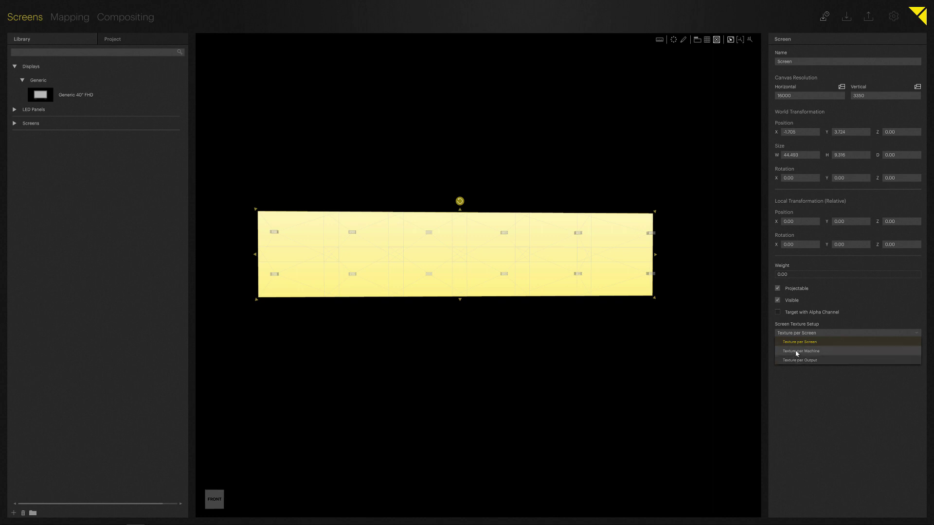
{"action": "left_click", "coordinate": [796, 352]}
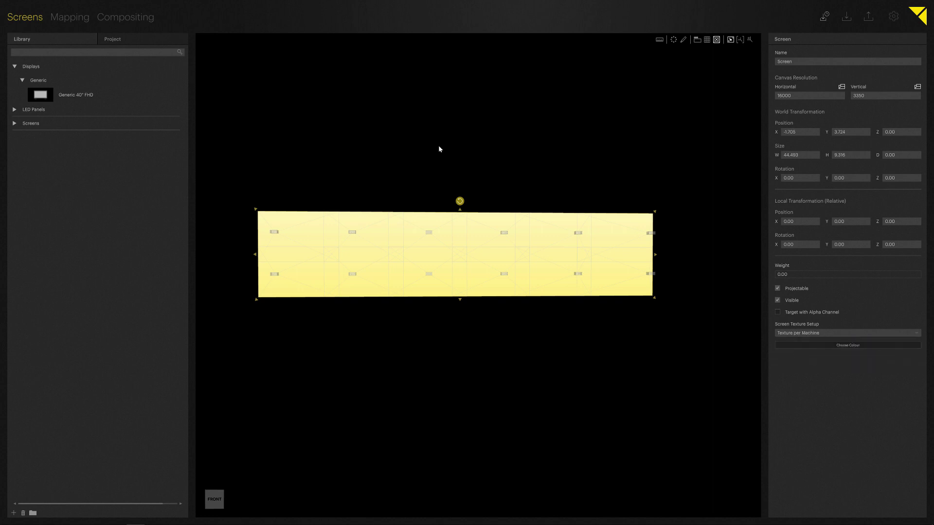
- Switch to Mapping, deselect Client 2 and Client 3, and bring up the Art-Net video device
{"action": "left_click", "coordinate": [70, 17]}
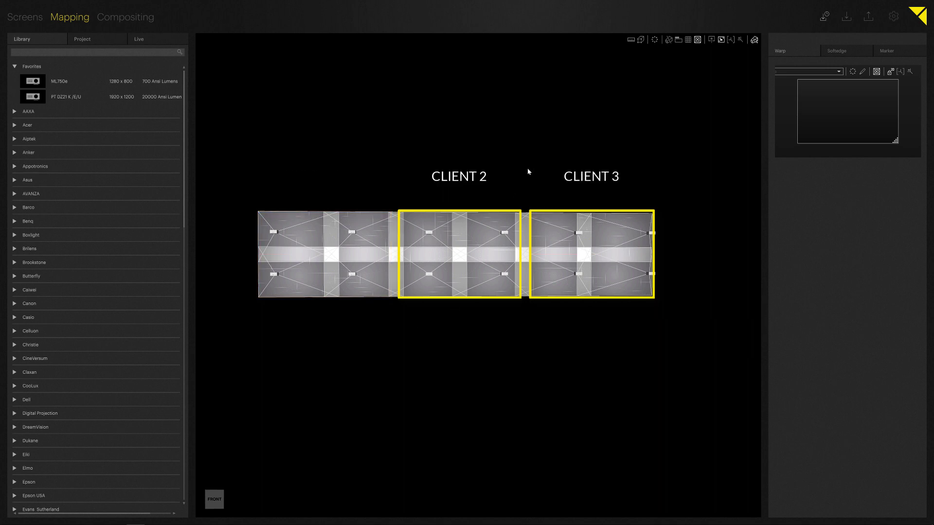
{"action": "left_click", "coordinate": [544, 289]}
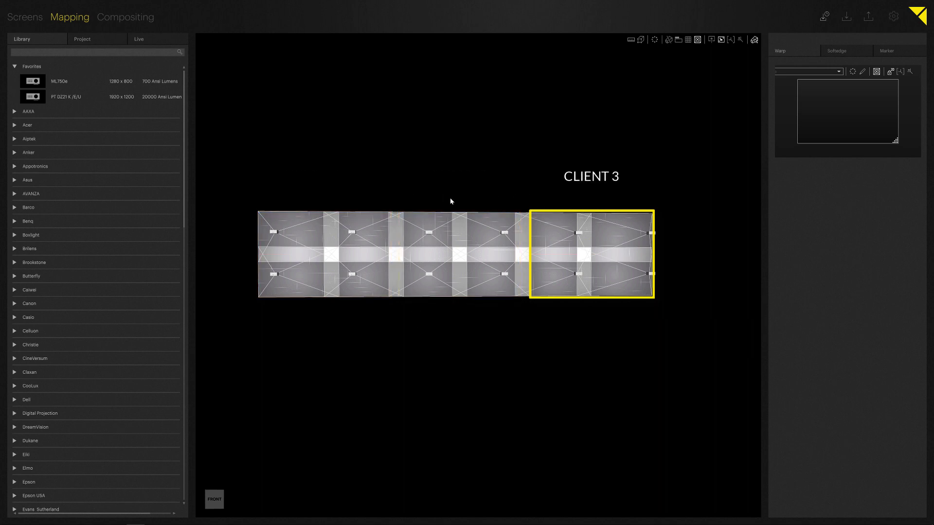
{"action": "left_click", "coordinate": [534, 195]}
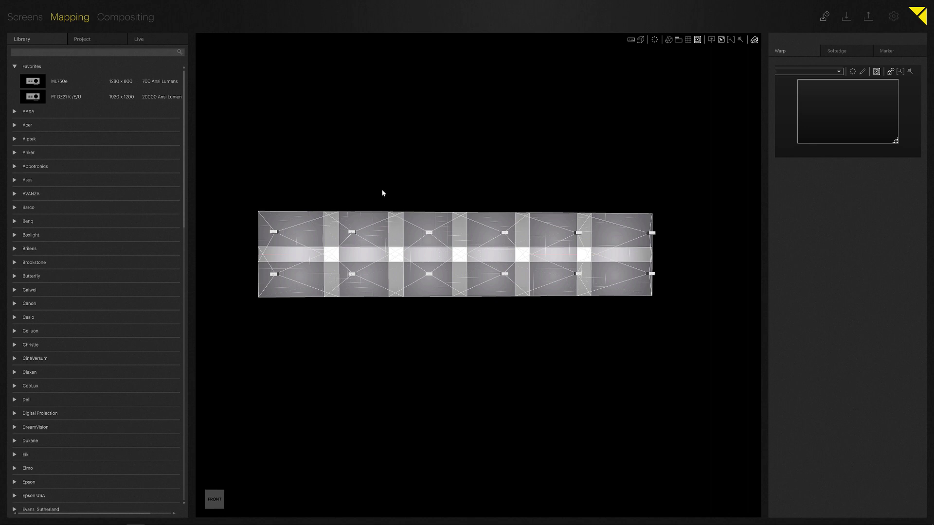
{"action": "left_click", "coordinate": [131, 18]}
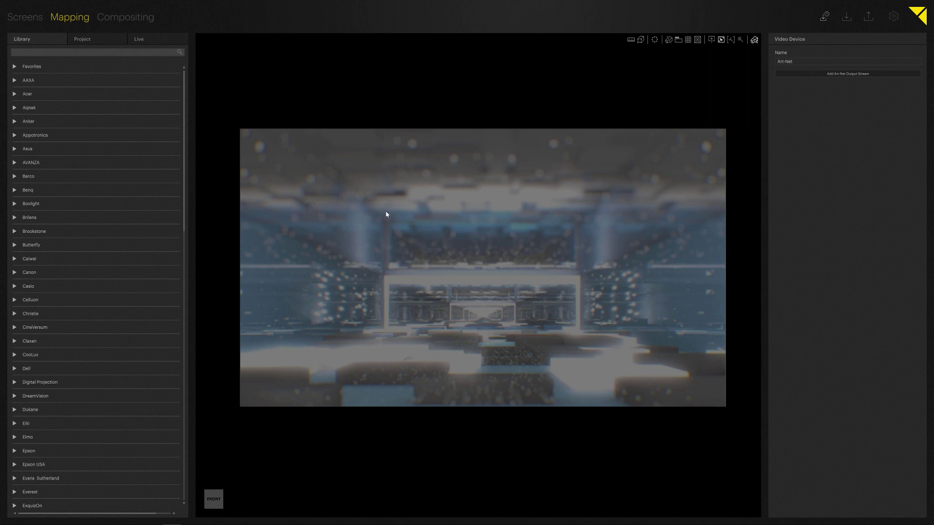
- Add an Art-Net output stream from the Live devices and open the Pixera Art-Net Output settings
{"action": "left_click", "coordinate": [155, 42]}
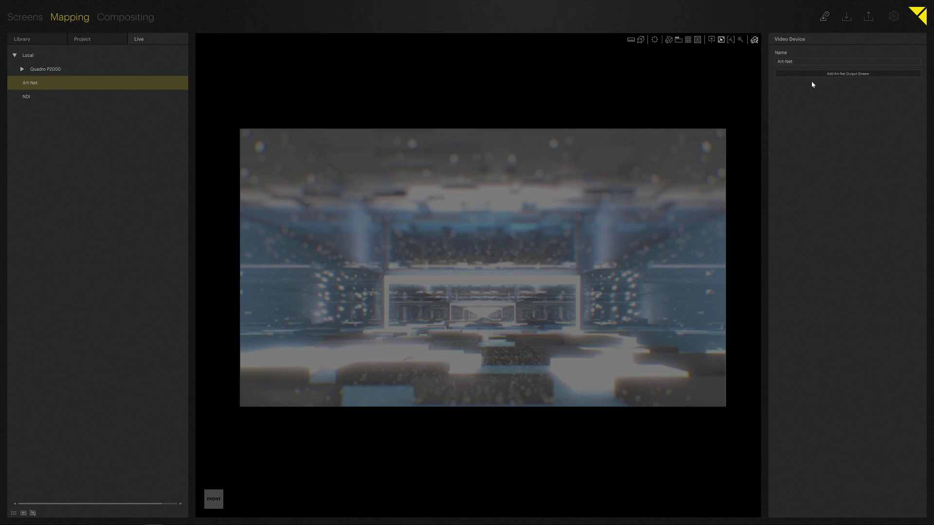
{"action": "left_click", "coordinate": [827, 74]}
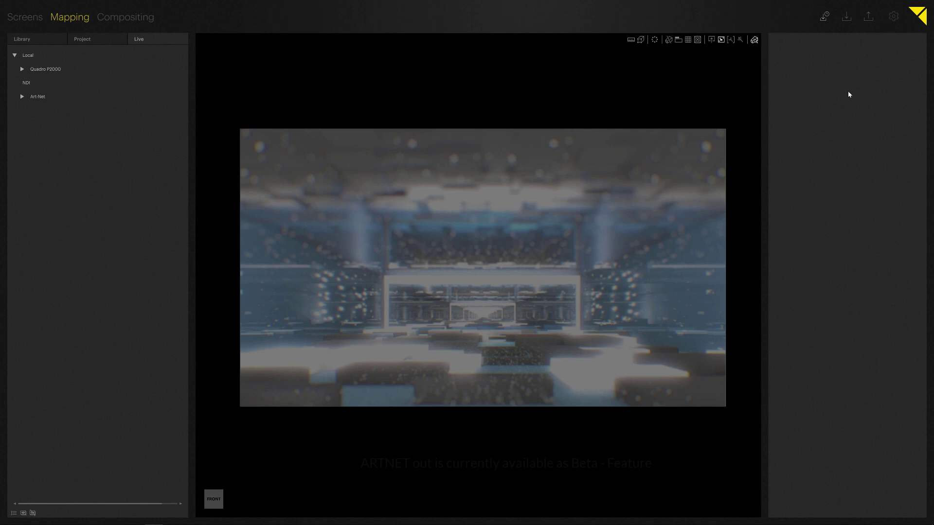
{"action": "left_click", "coordinate": [22, 97]}
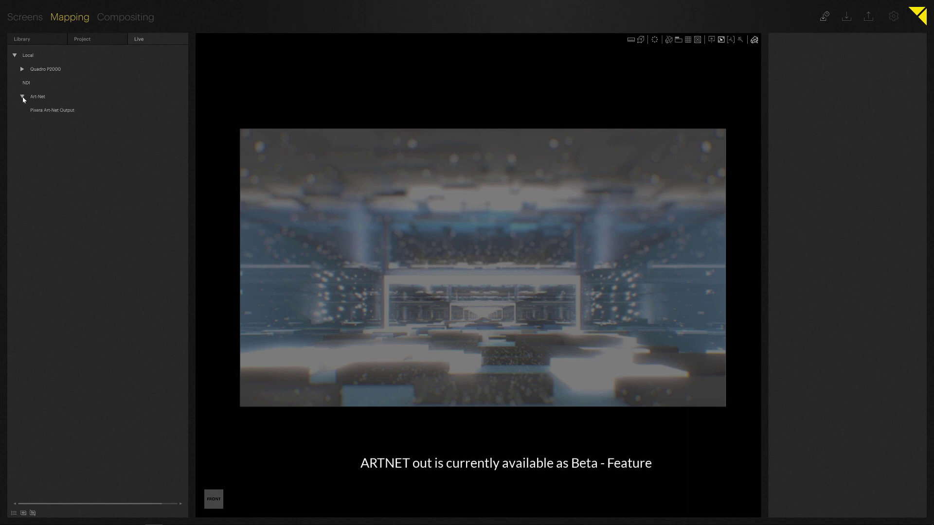
{"action": "left_click", "coordinate": [39, 113]}
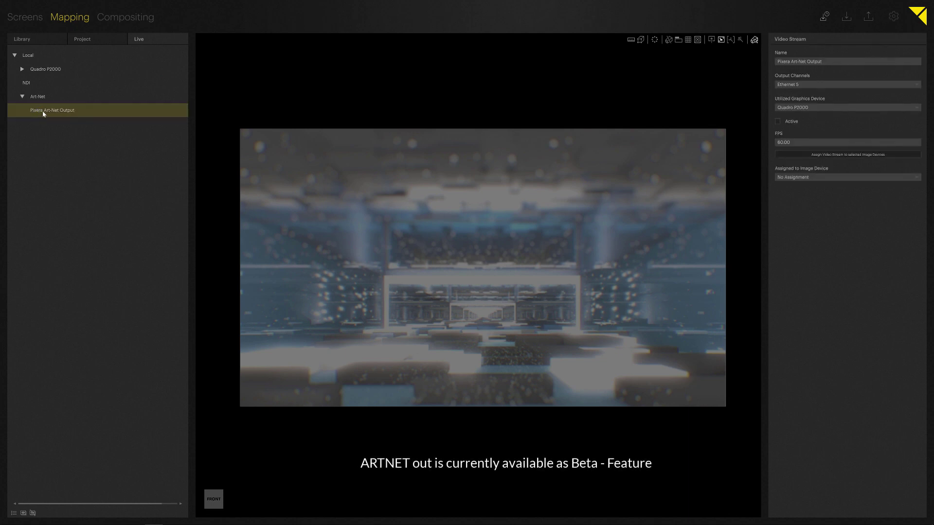